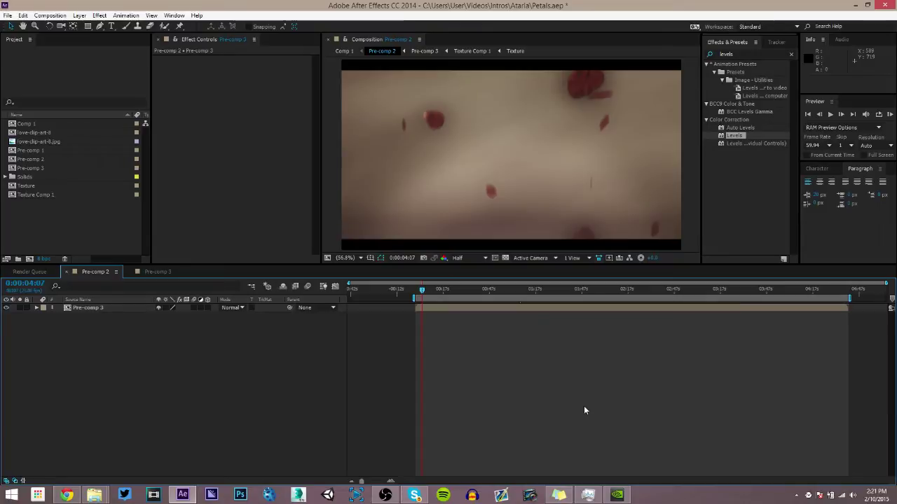
Step: Select and then deselect the Pre-comp 3 layer in the timeline
left_click(598, 308)
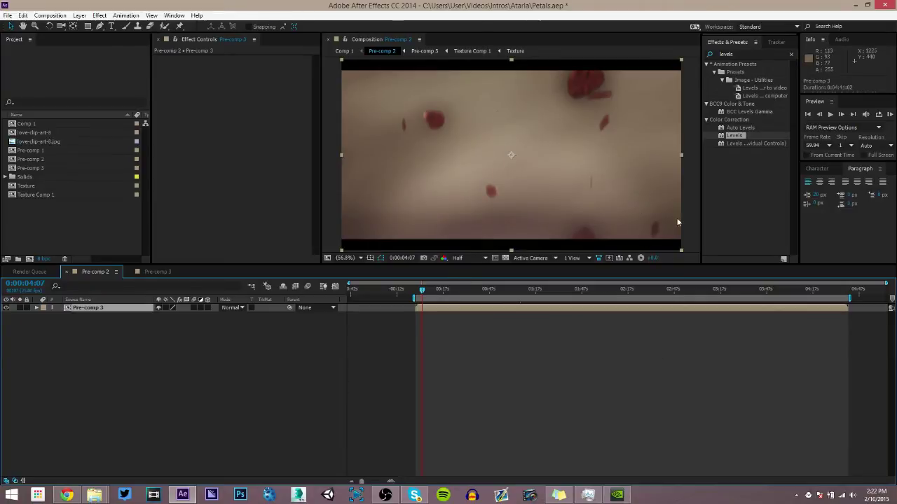
left_click(653, 414)
left_click(825, 308)
left_click(521, 381)
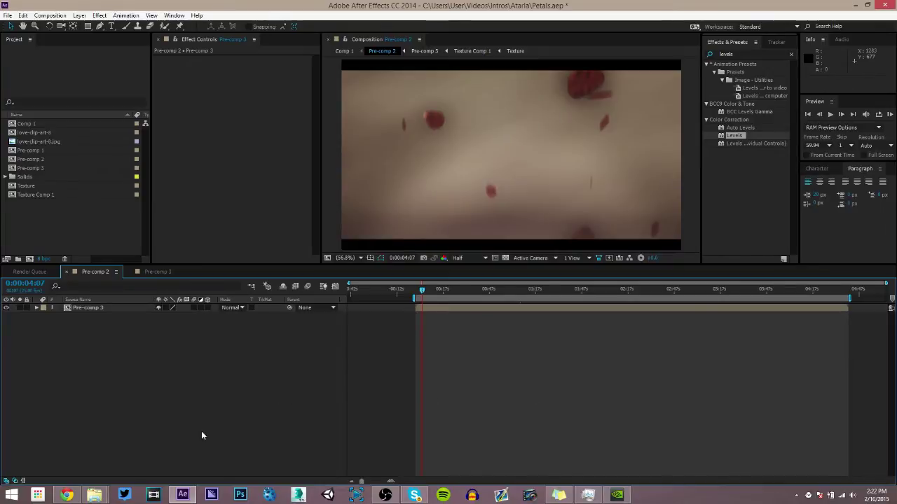
left_click(455, 310)
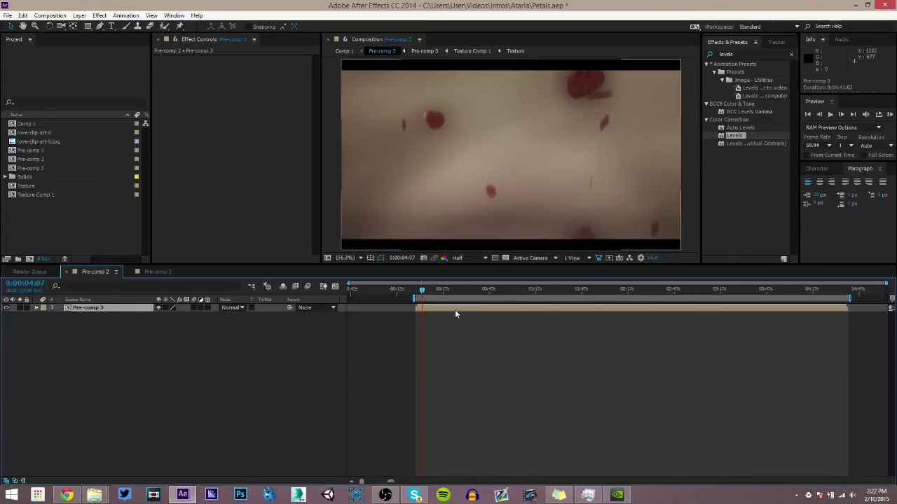
left_click(218, 376)
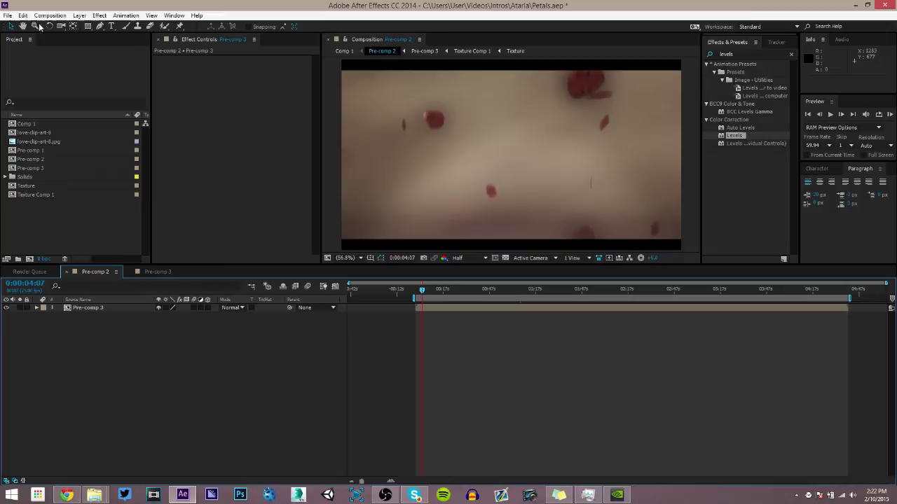
Step: Add Pre-comp 2 to the Render Queue and delete its duplicate queue entry
left_click(7, 15)
mouse_move(82, 160)
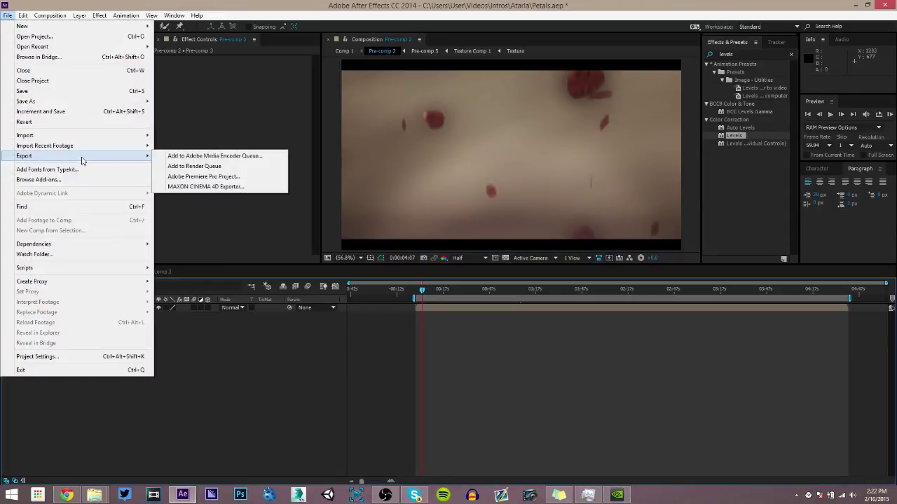
left_click(186, 167)
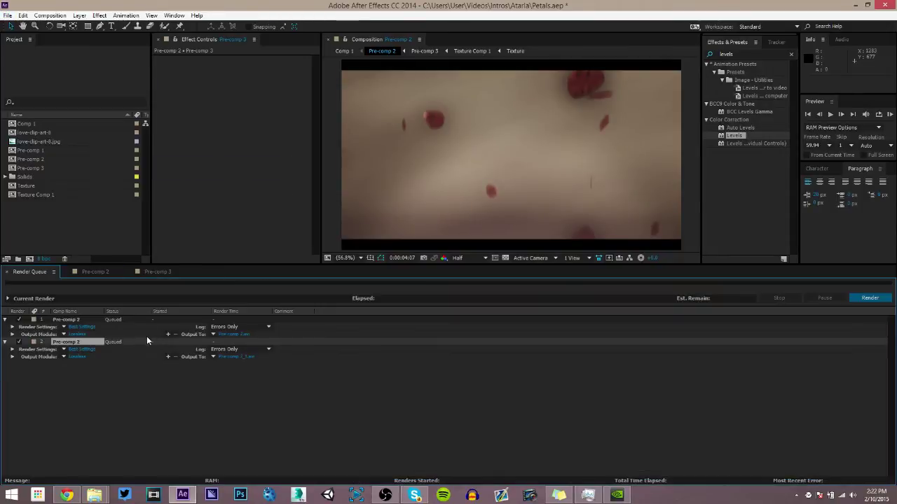
left_click(107, 402)
left_click(88, 327)
key("Delete")
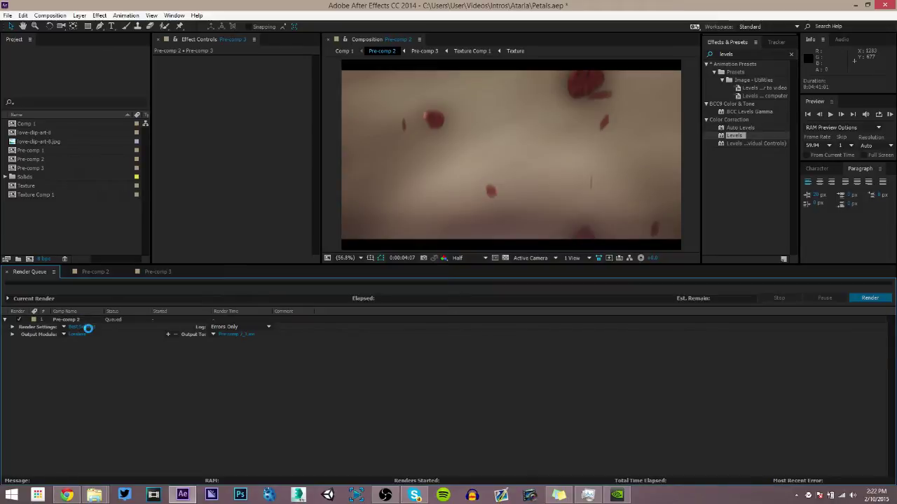
Step: Show the Pre-comp 2 timeline and browse File > Export without choosing an option
left_click(112, 272)
left_click(9, 15)
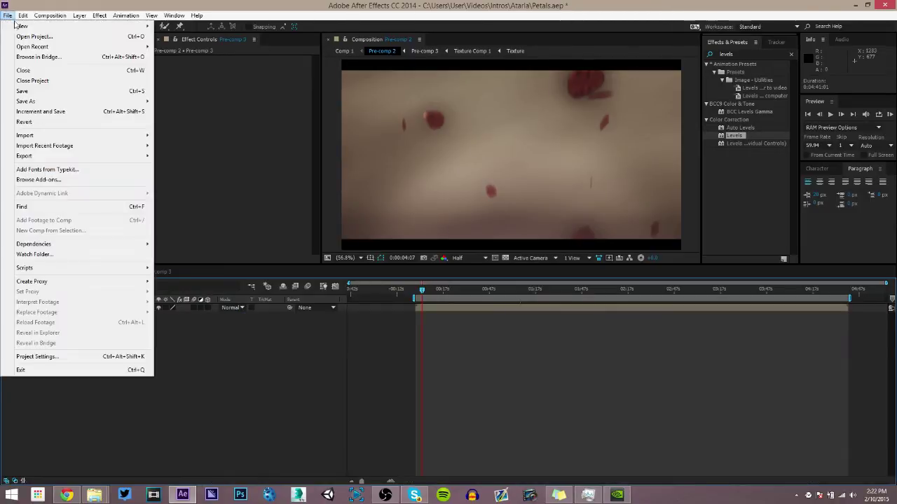
mouse_move(112, 156)
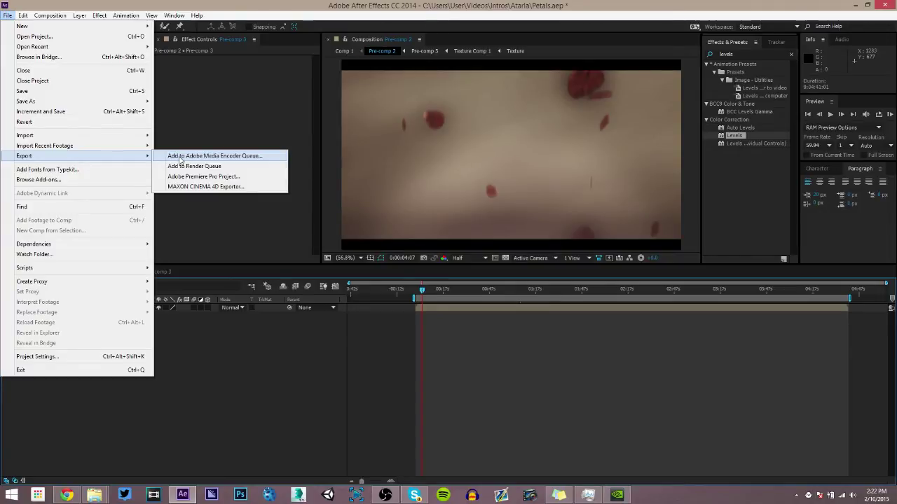
left_click(211, 343)
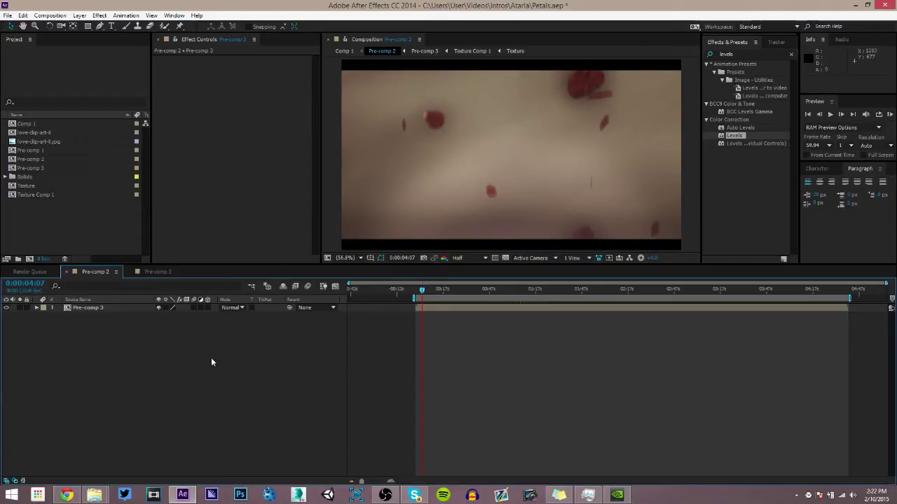
Step: Bring up the Pre-comp 3 timeline with its form layer and effects
left_click(7, 15)
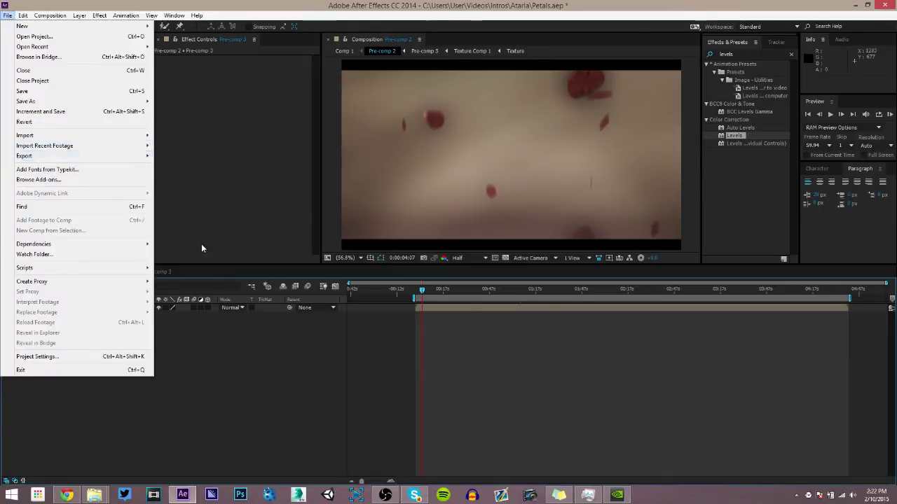
left_click(201, 248)
left_click(157, 272)
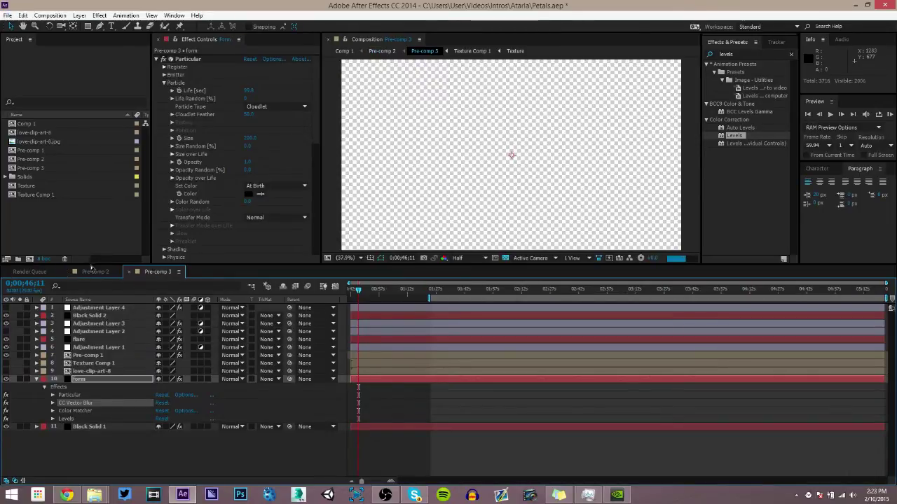
Step: Set the queued Pre-comp 2 output format to QuickTime and open its H.264 format options
left_click(29, 271)
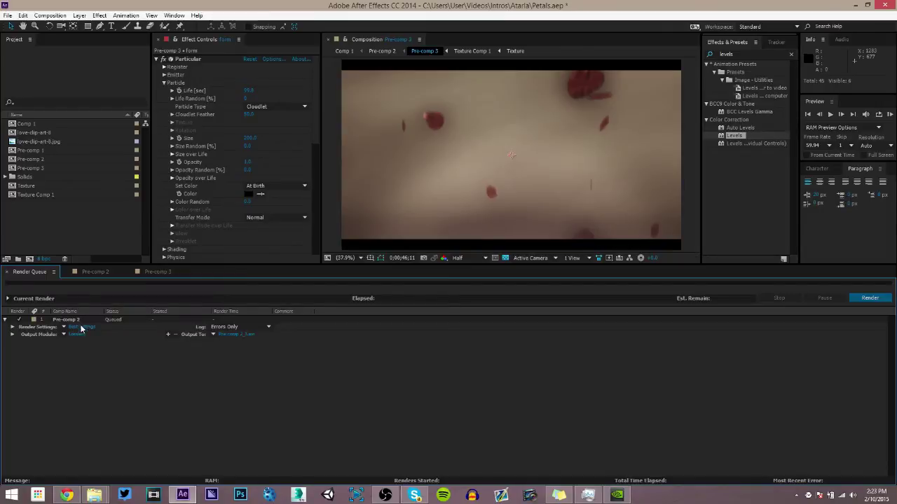
left_click(78, 335)
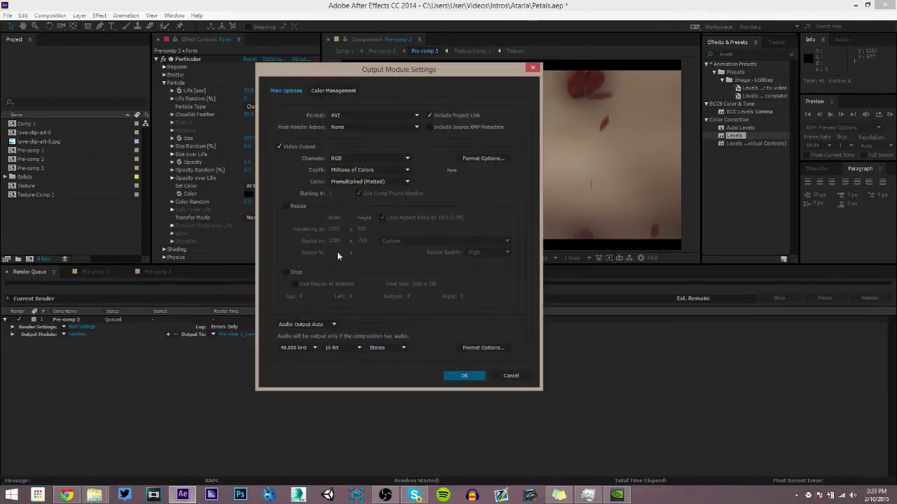
left_click(388, 117)
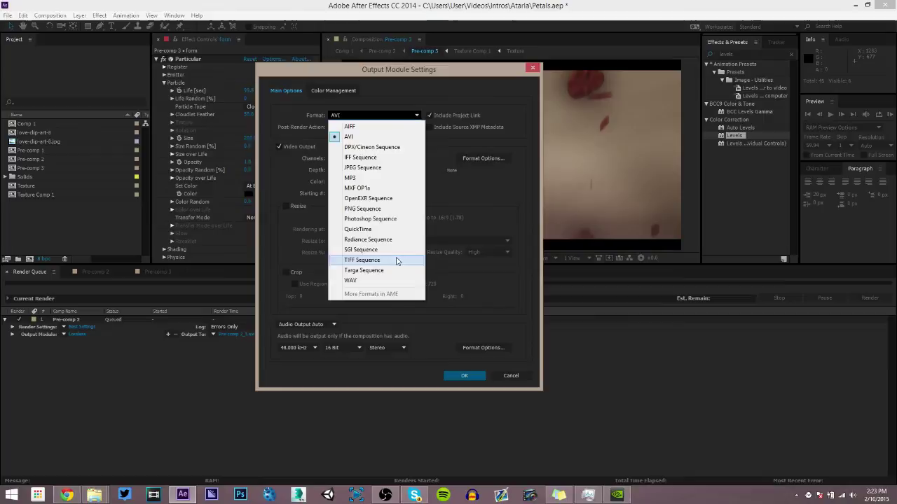
left_click(393, 229)
left_click(485, 157)
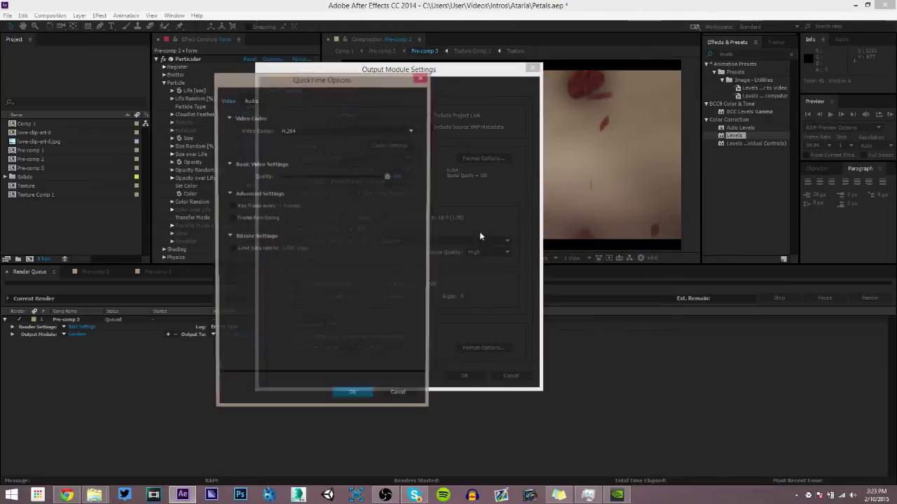
left_click_drag(315, 80, 393, 66)
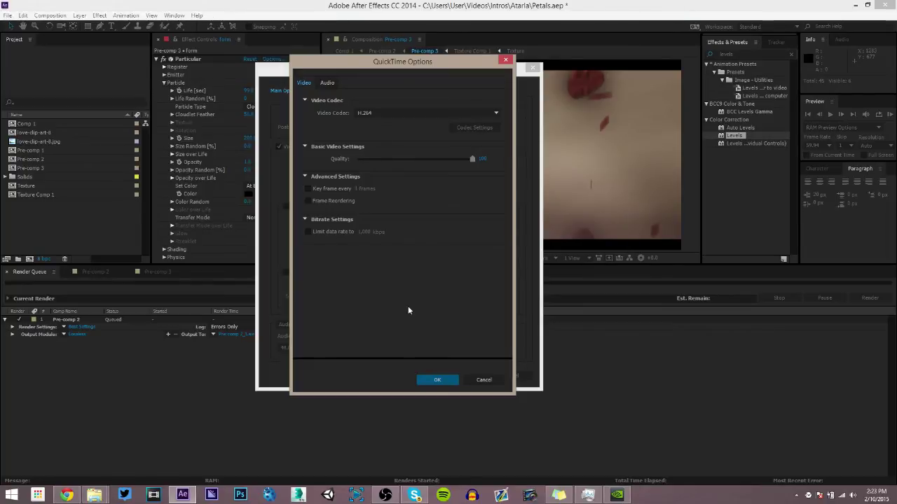
Step: Accept the H.264 QuickTime options and confirm the Output Module as Custom: QuickTime
left_click(429, 379)
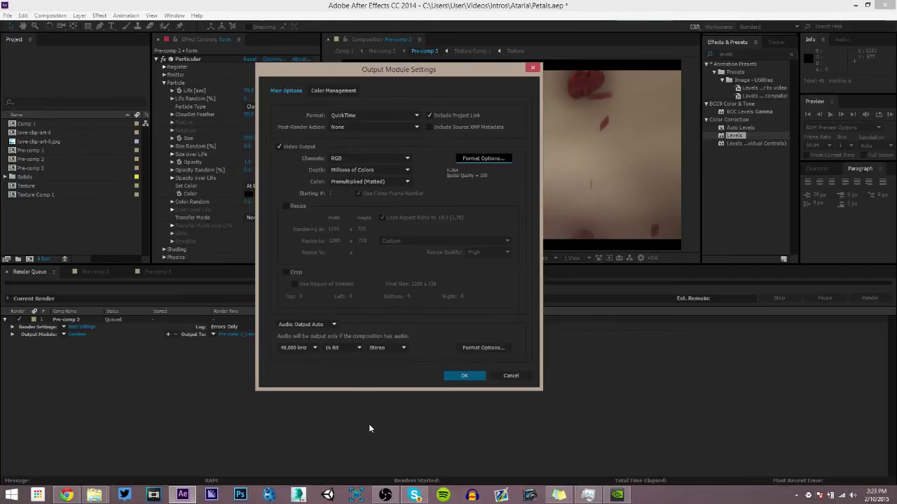
left_click(331, 325)
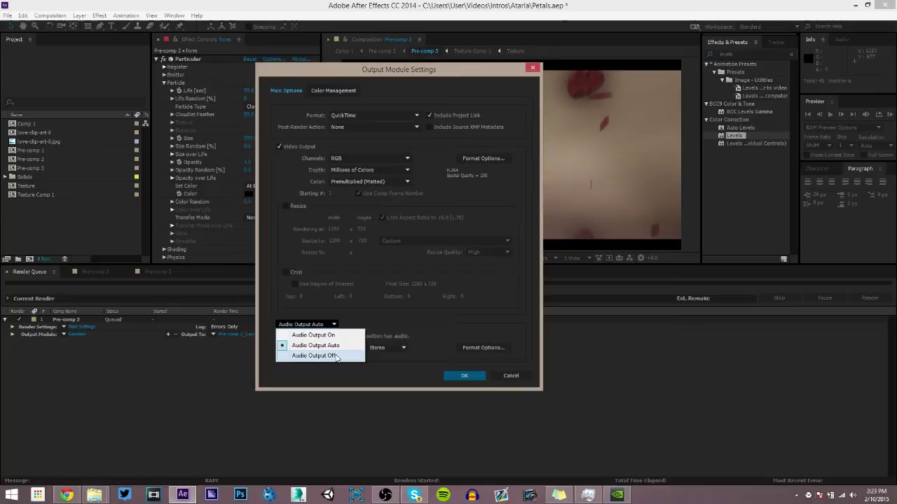
left_click(420, 74)
left_click_drag(420, 74, 293, 63)
left_click_drag(348, 58, 489, 73)
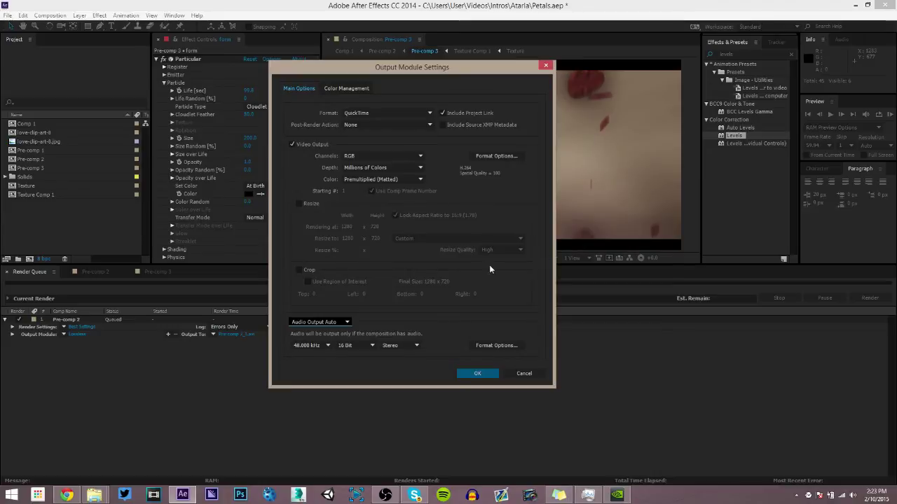
left_click(473, 375)
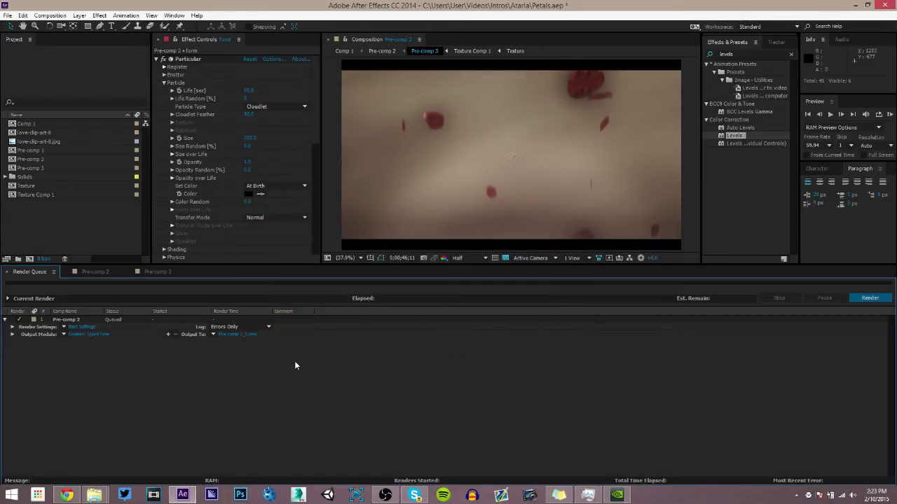
left_click(82, 326)
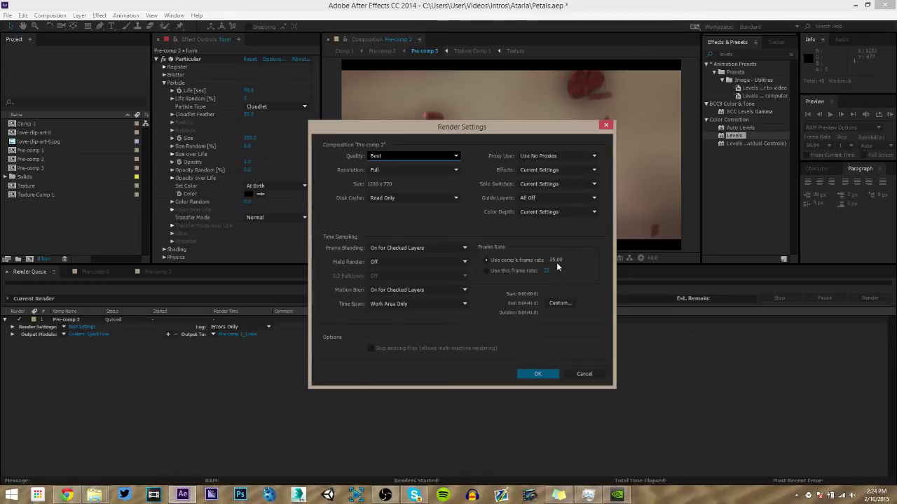
left_click(524, 271)
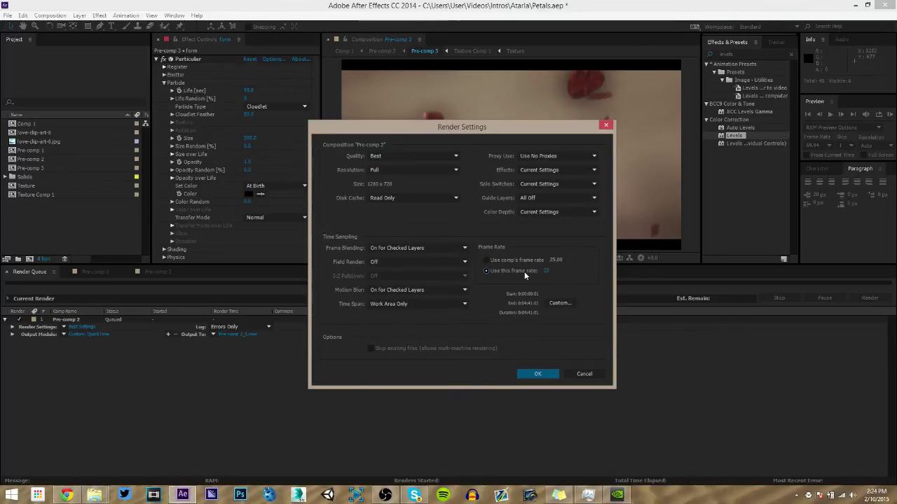
left_click(546, 270)
left_click(493, 373)
left_click(590, 372)
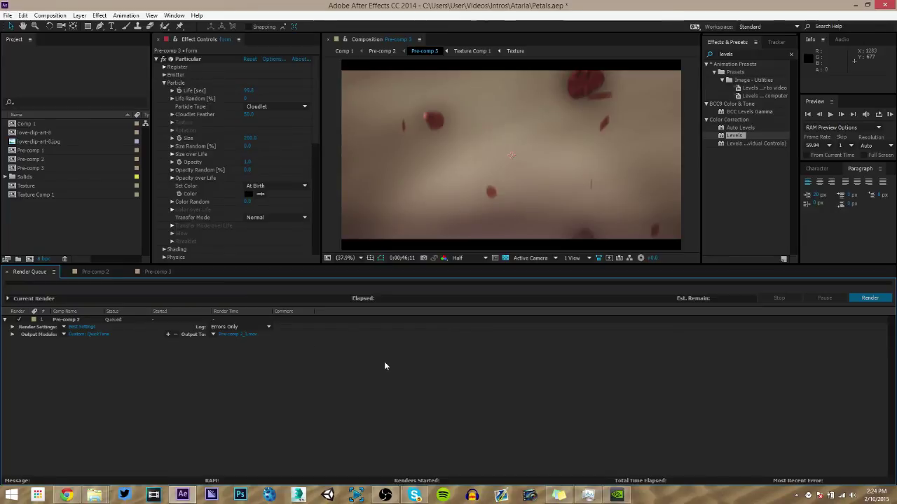
Step: Scrub Pre-comp 3 to about 0;01;04;22, where it renders black, then return to the Render Queue
left_click(136, 272)
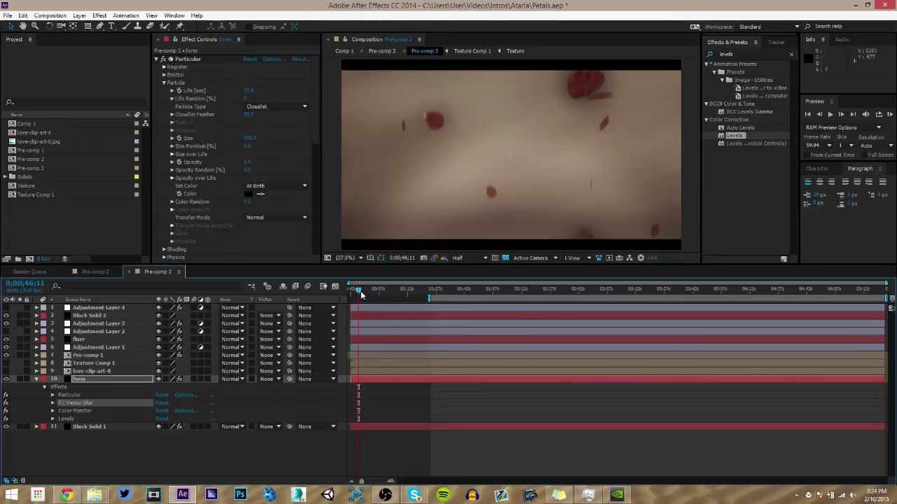
left_click_drag(361, 294, 394, 294)
left_click(29, 272)
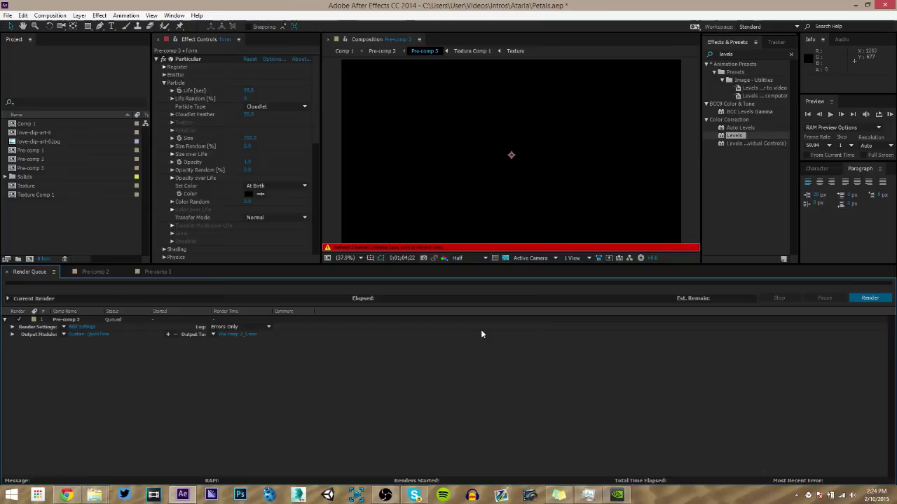